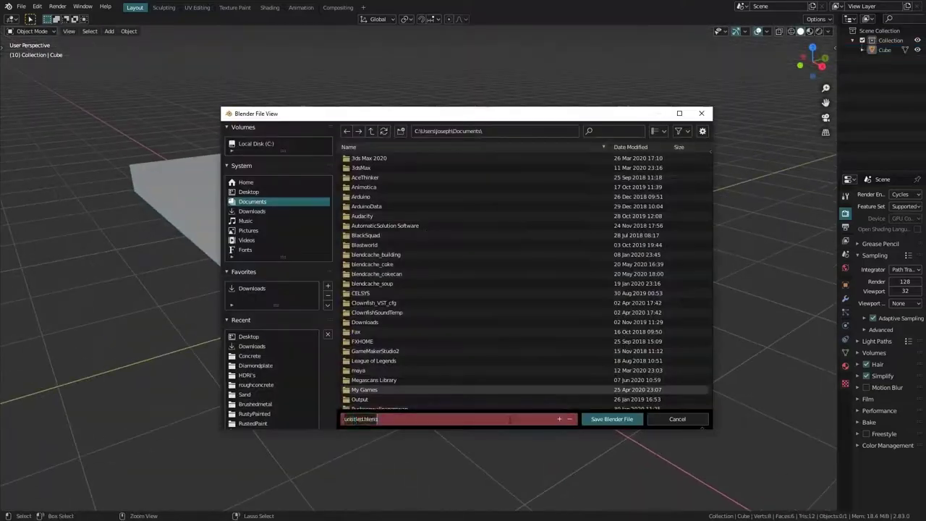
# Apply the glasses frame object's transforms with Ctrl+A
pyautogui.hotkey('ctrl', 'a')
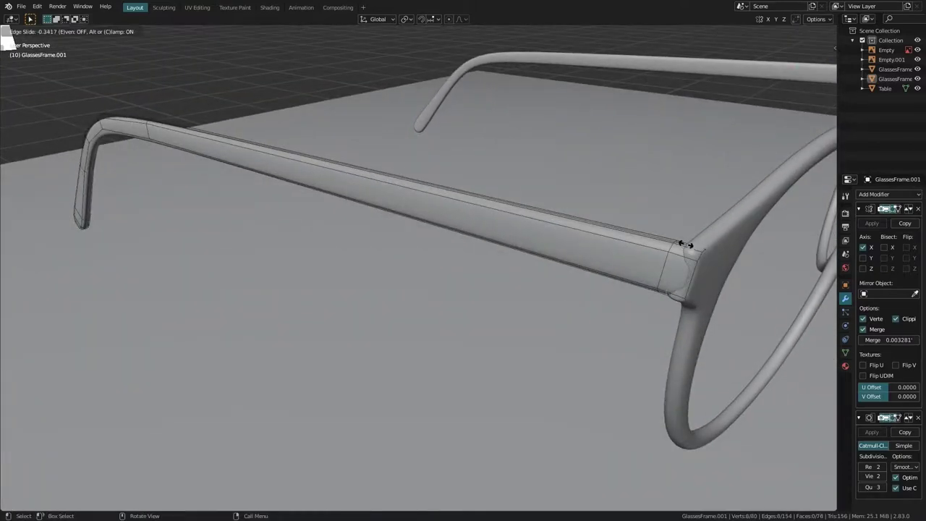
# Confirm the edge slide on the glasses frame mesh
pyautogui.click(683, 245)
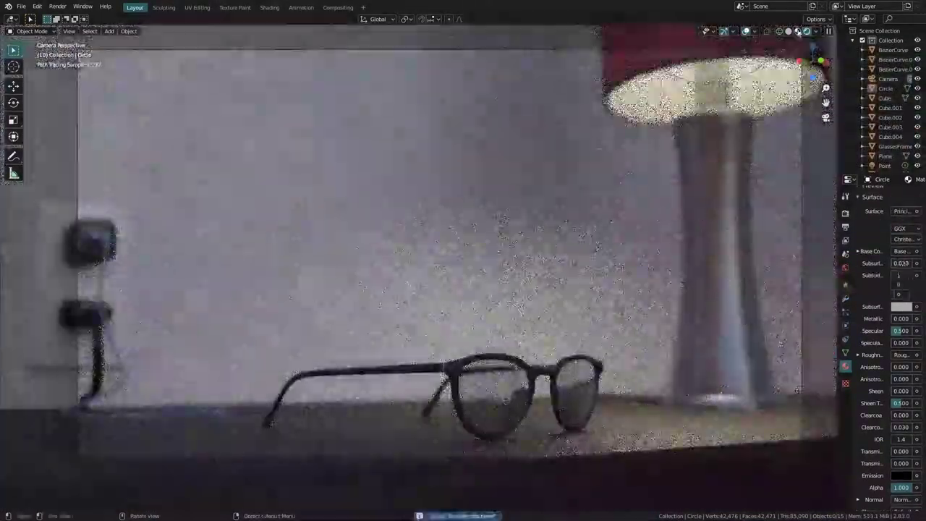
# Add a Blur node to the compositor and render the vignetted bedside scene
pyautogui.click(825, 31)
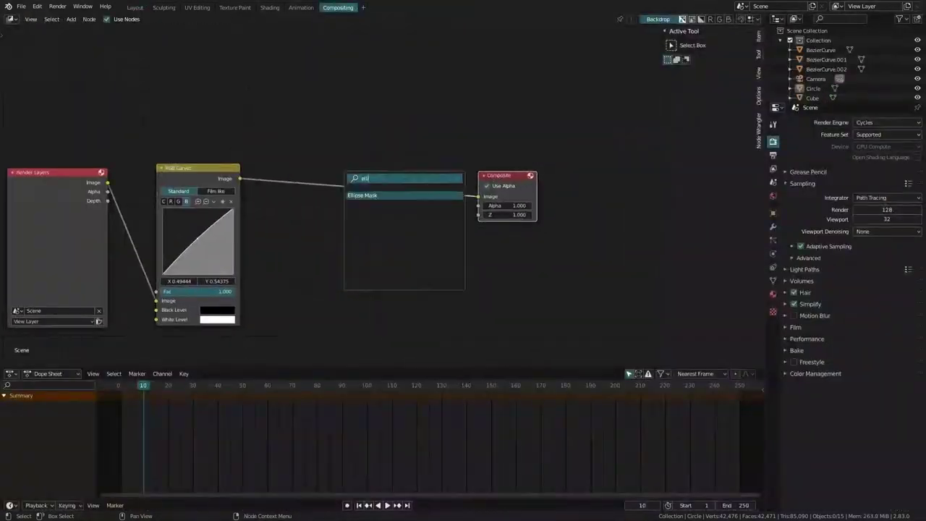
pyautogui.press('F12')
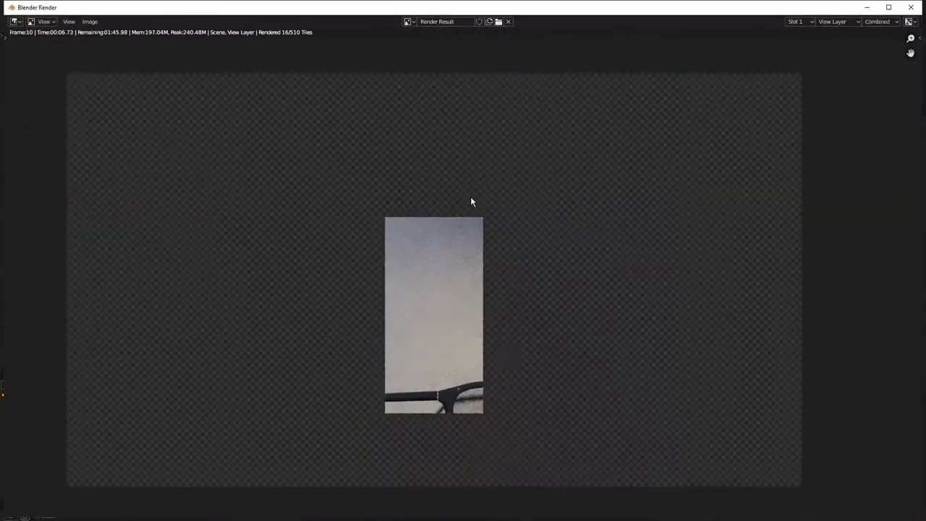
pyautogui.write('blur')
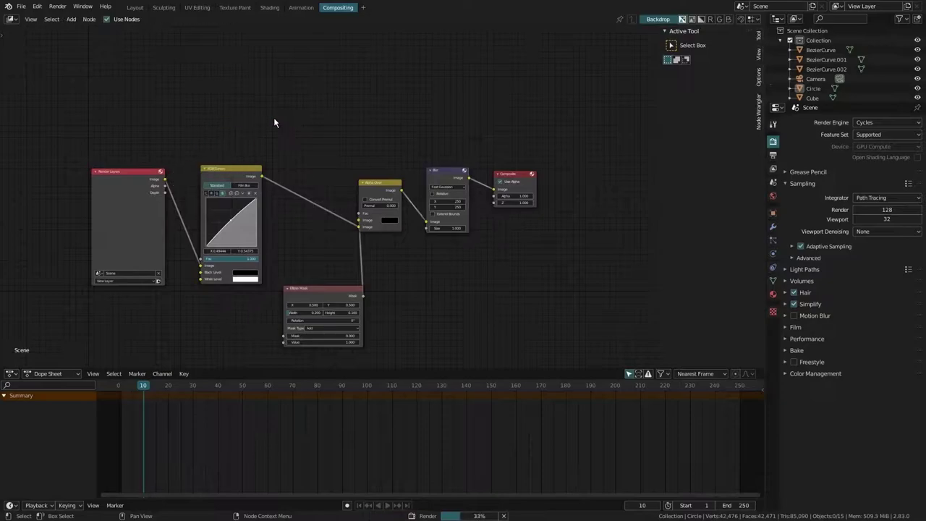
pyautogui.press('F11')
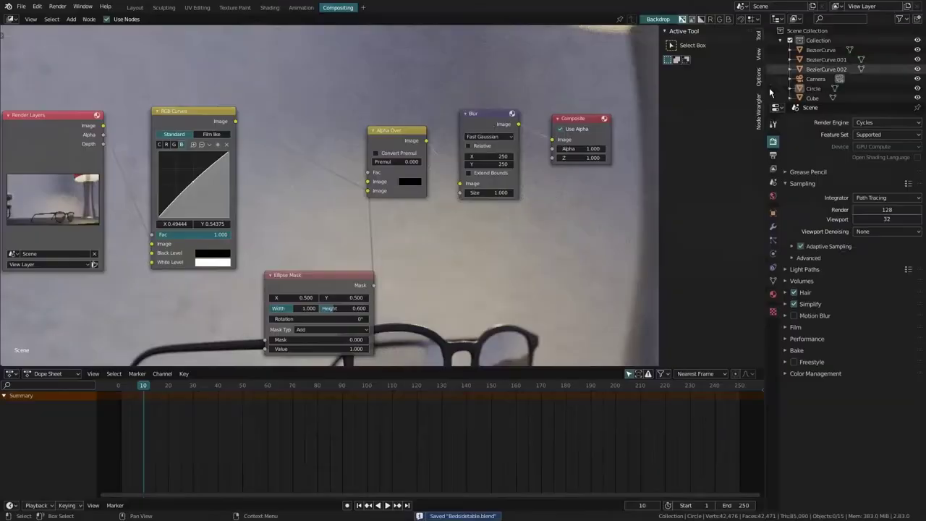
pyautogui.press('F11')
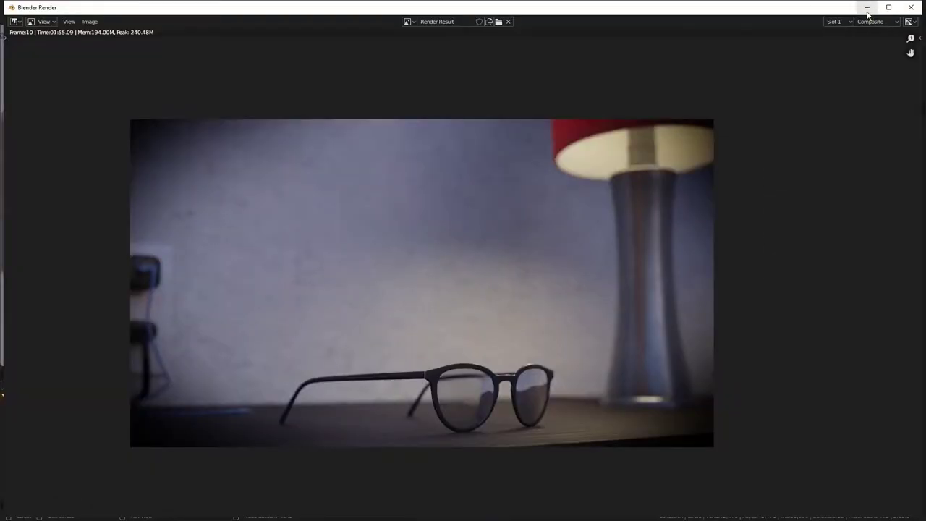
# Dismiss the Blender Render window and go back to the Layout workspace
pyautogui.click(867, 9)
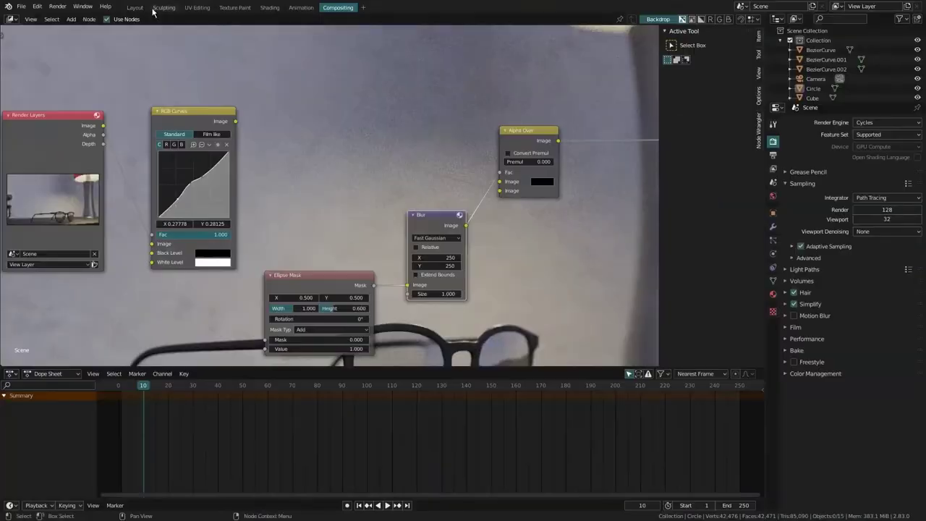
pyautogui.click(135, 7)
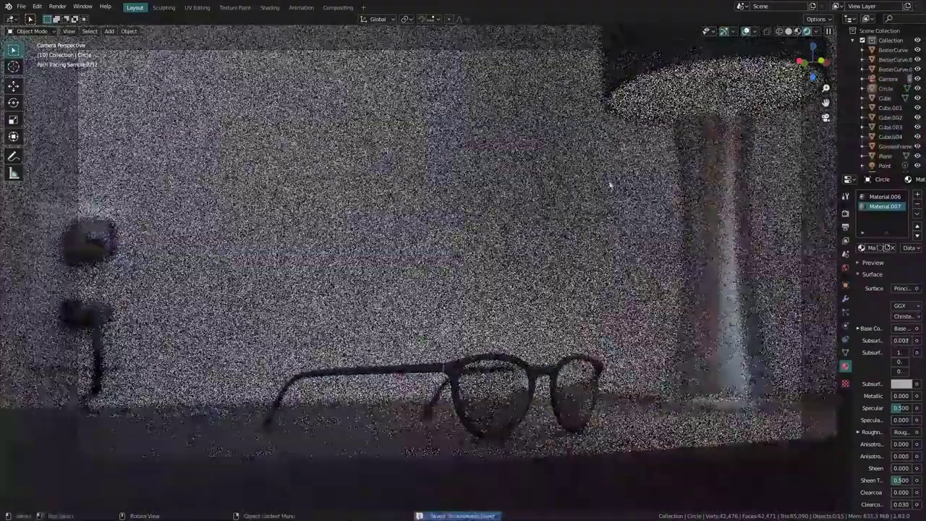